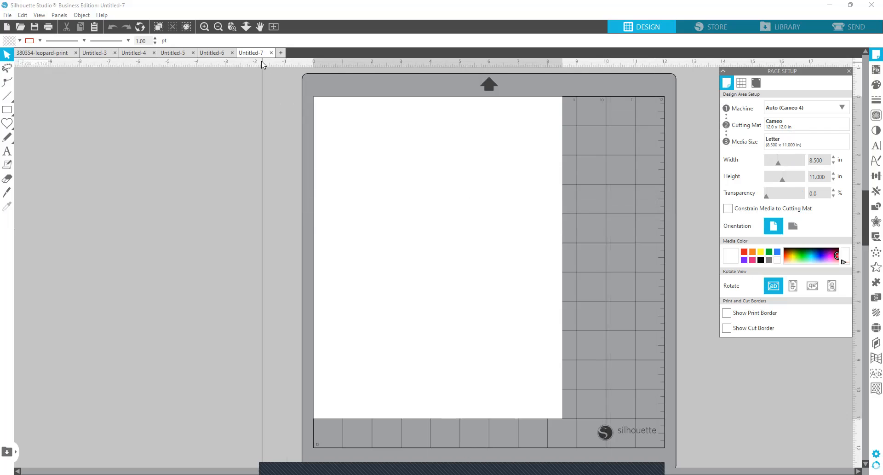
- Merge the Boho Designs 25 PNCRTA image into the design and turn it a quarter turn counter-clockwise within the letter page
click(7, 17)
click(34, 76)
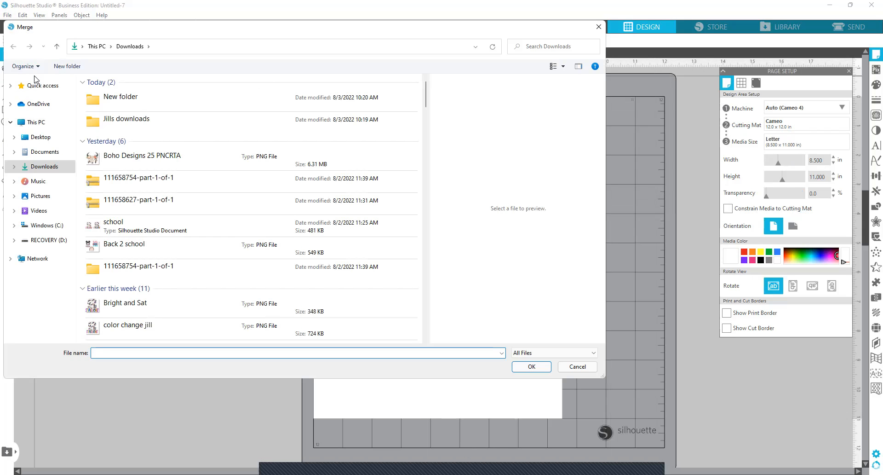
click(143, 167)
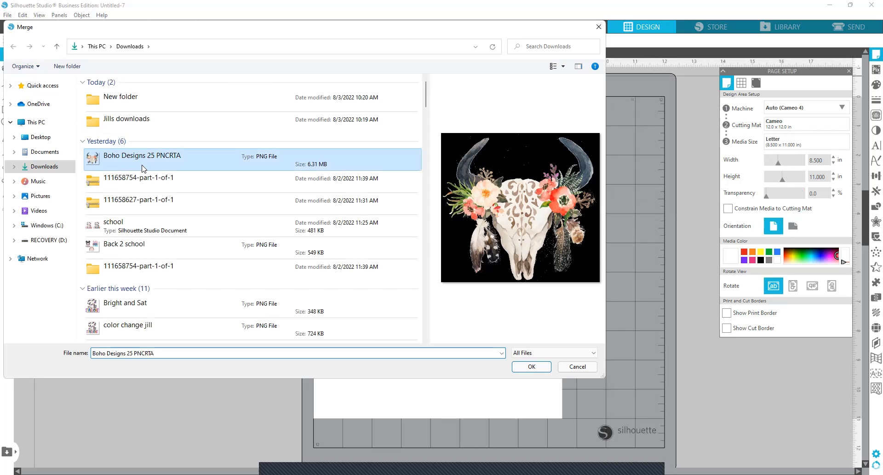
double_click(144, 169)
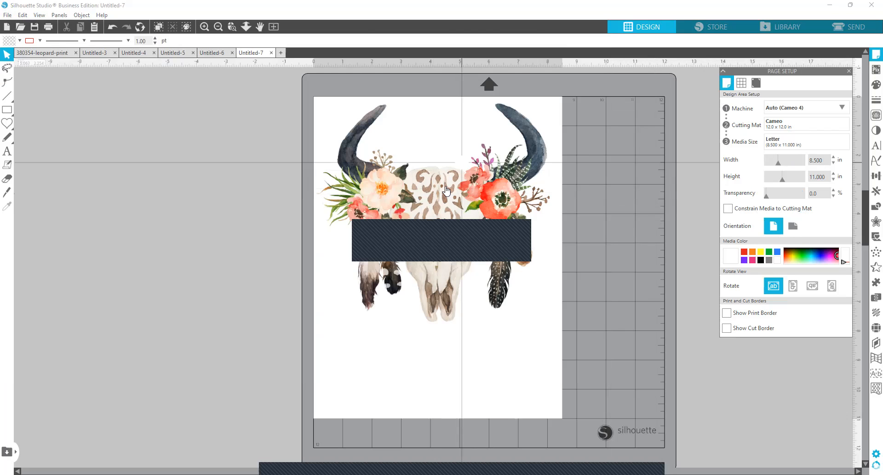
drag(434, 79, 303, 212)
drag(417, 209, 417, 253)
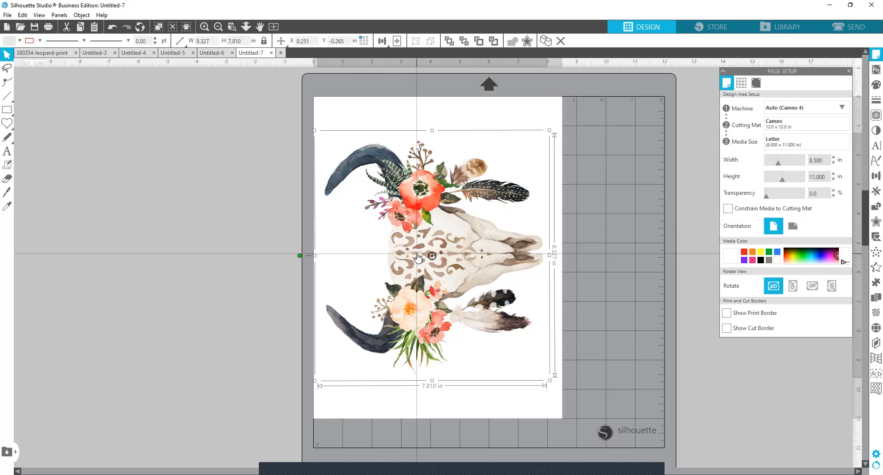
- Turn on registration marks with left, top and right insets of 0.394 in, and nudge the artwork to X 0.204, Y 1.291 in
click(756, 83)
click(726, 106)
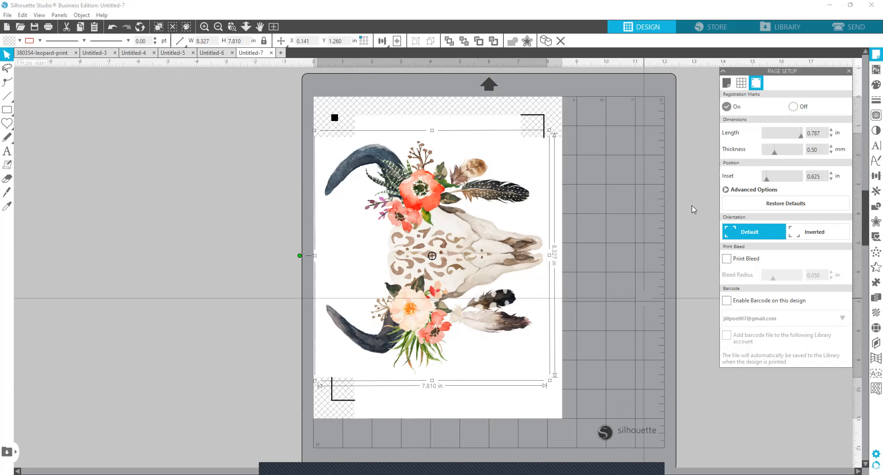
click(726, 190)
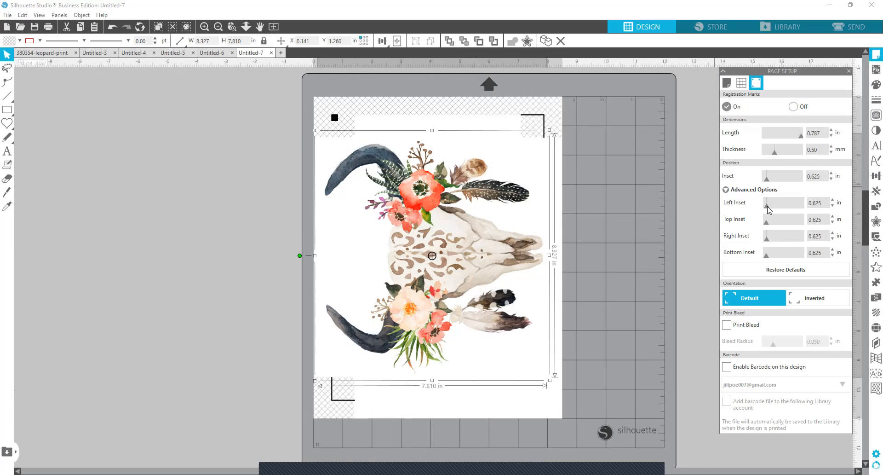
drag(765, 206, 764, 239)
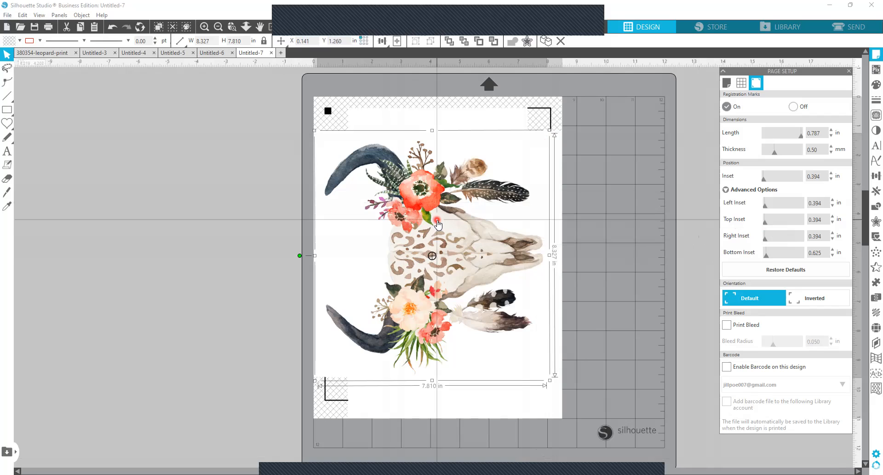
drag(437, 221, 438, 221)
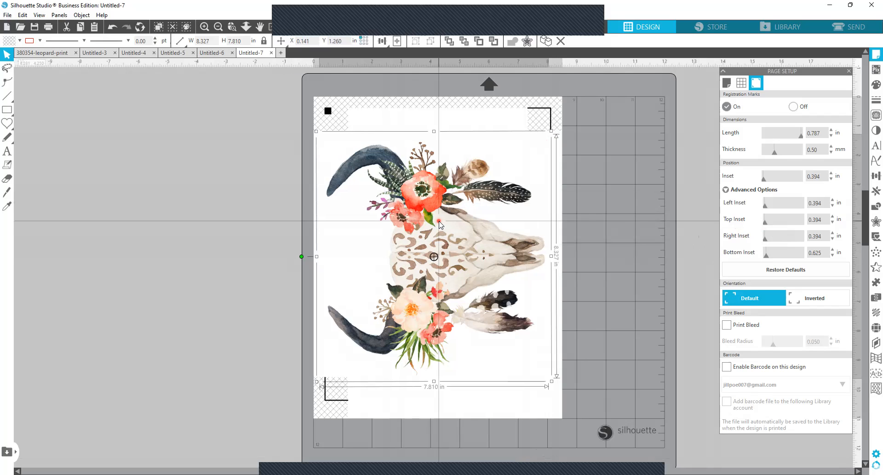
- Trace the outer edge of the skull artwork at a 100% threshold and erase the stray specks around it with a smaller Outline eraser
click(875, 115)
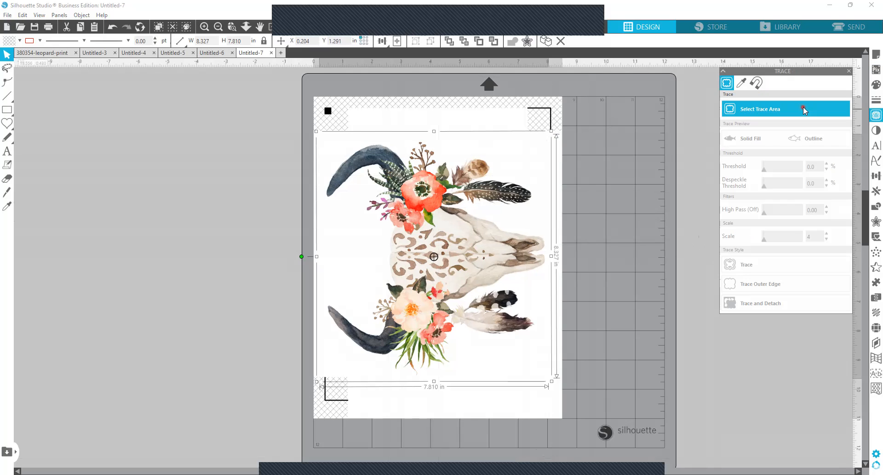
click(803, 111)
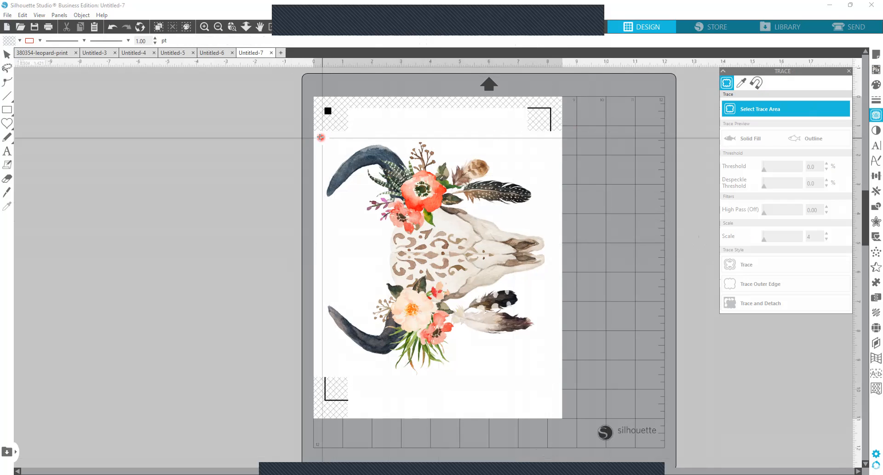
mouse_move(321, 137)
mouse_down()
mouse_move(506, 156)
mouse_move(557, 191)
mouse_move(556, 385)
mouse_up()
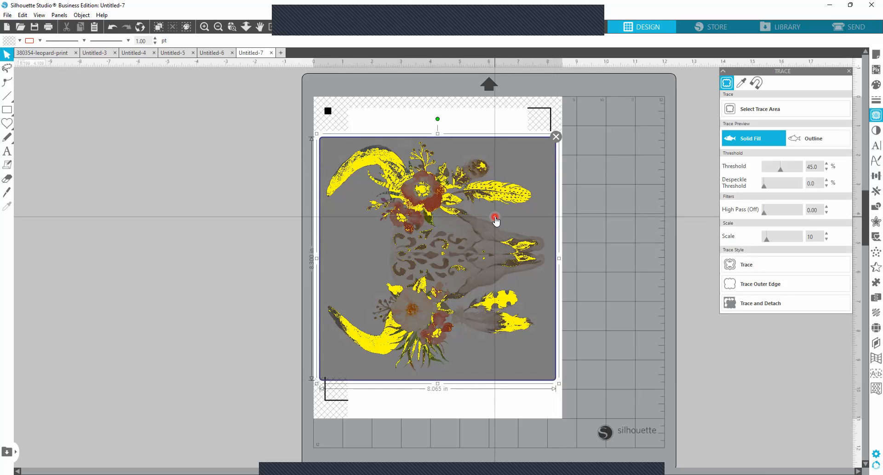
drag(781, 173, 799, 174)
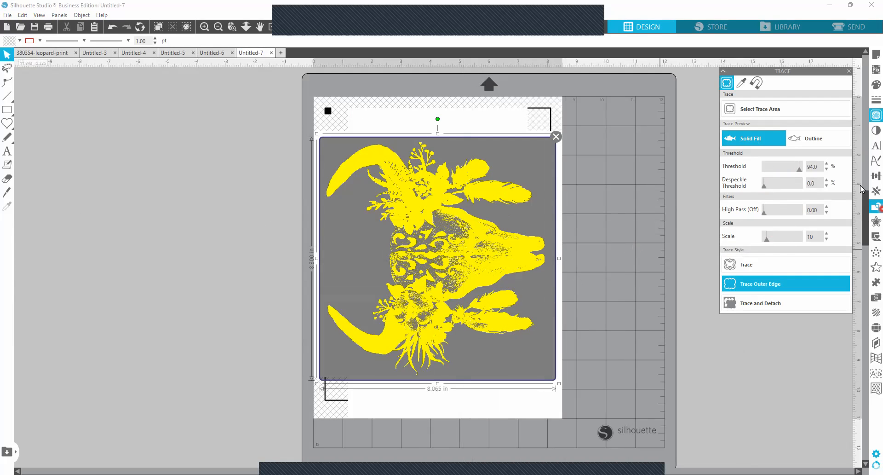
drag(800, 172, 801, 172)
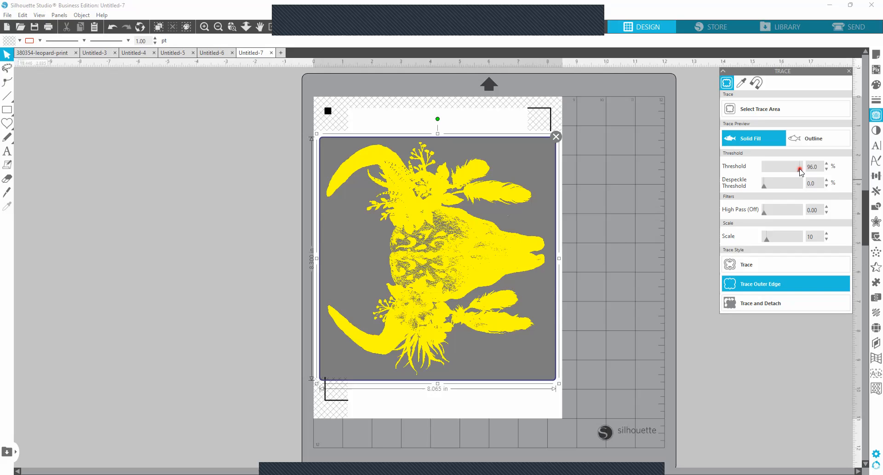
drag(800, 172, 804, 171)
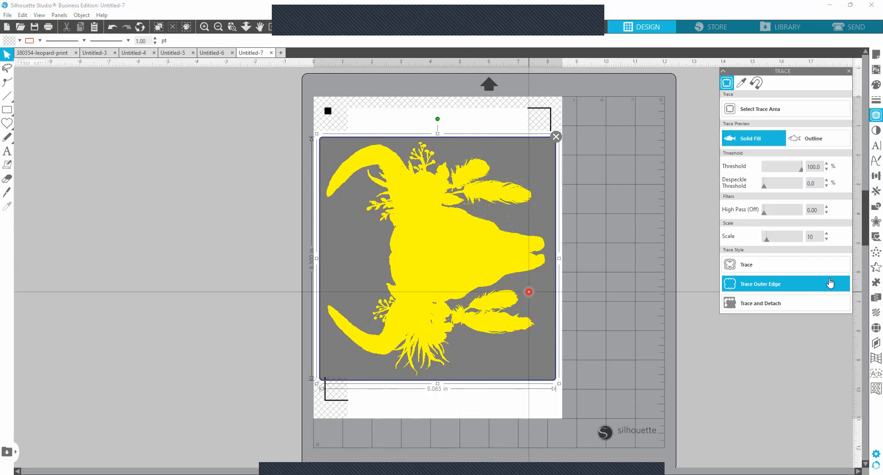
click(774, 286)
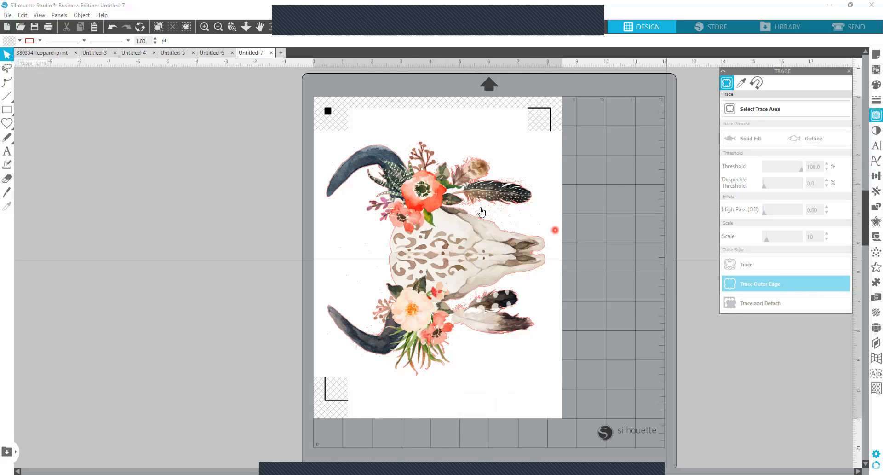
click(6, 181)
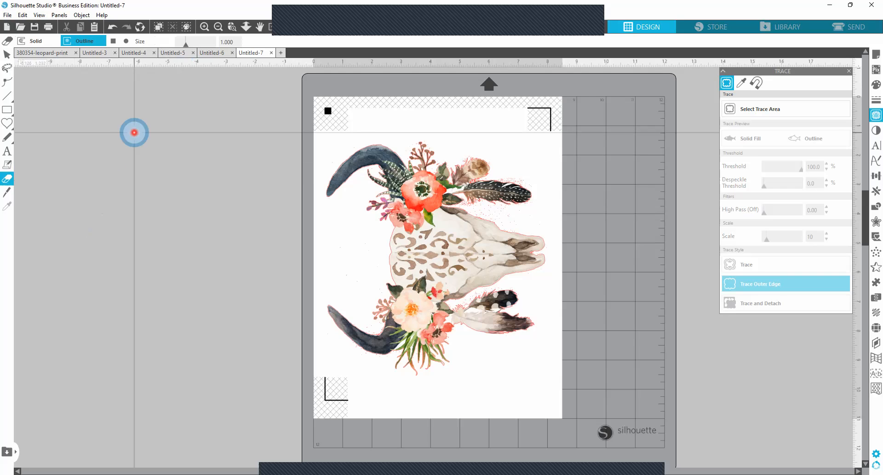
drag(186, 43, 179, 42)
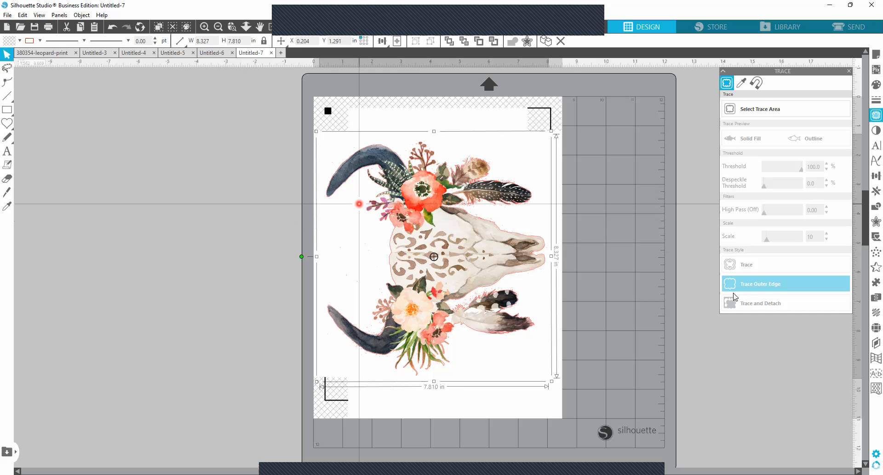
- Select the whole skull artwork as the trace area, set the threshold to 99%, and apply Trace and Detach
click(754, 108)
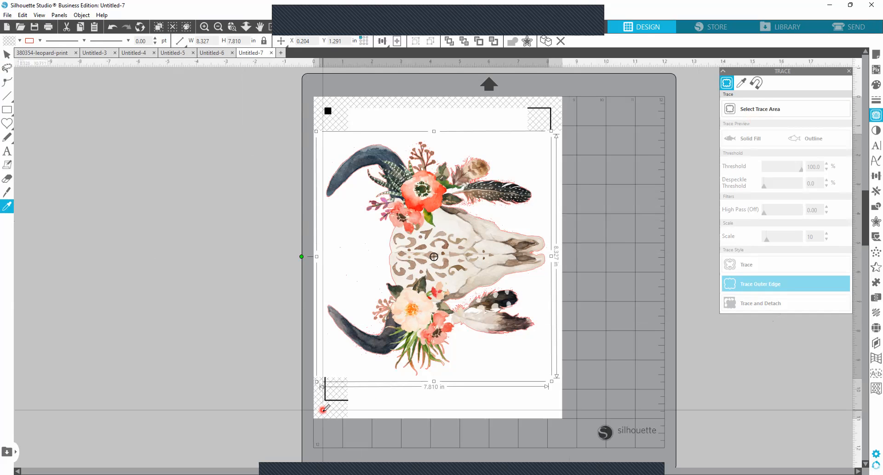
click(323, 410)
drag(320, 139, 551, 376)
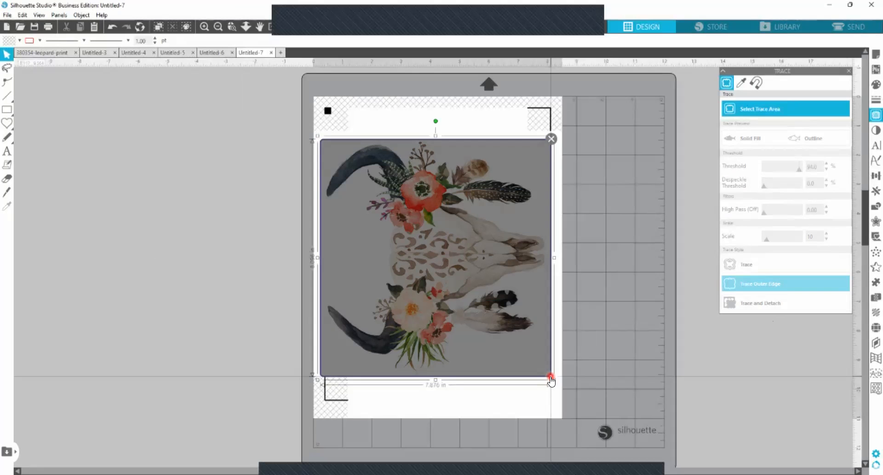
click(781, 168)
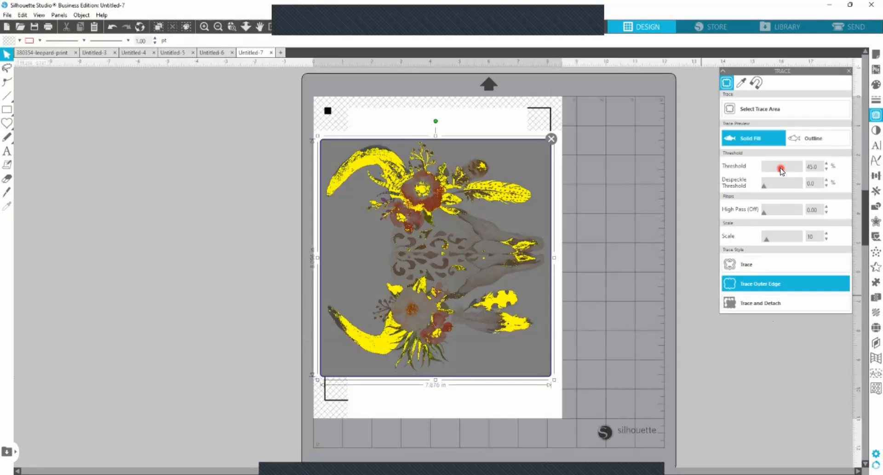
drag(781, 170, 801, 174)
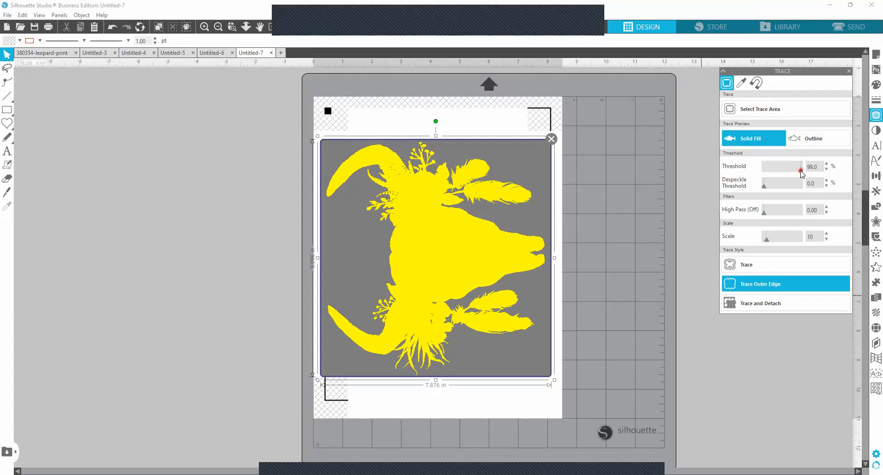
click(778, 305)
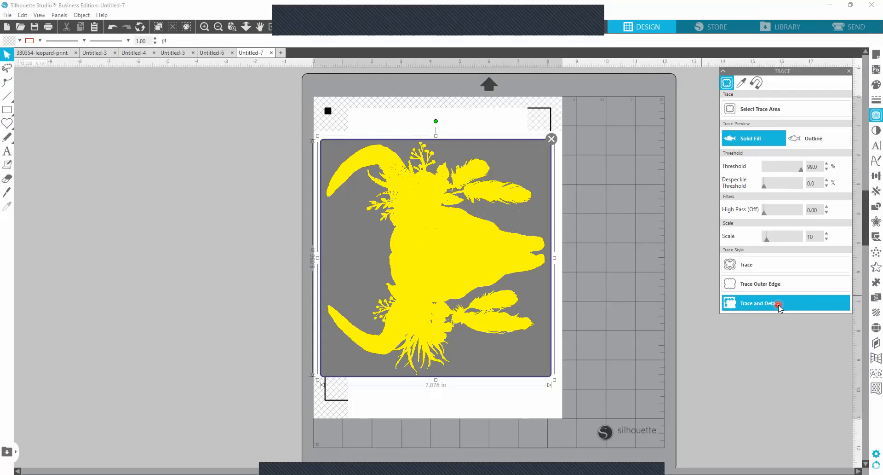
click(779, 304)
- Move the leftover background piece of the detached image off the mat, well to the left of the page
click(524, 214)
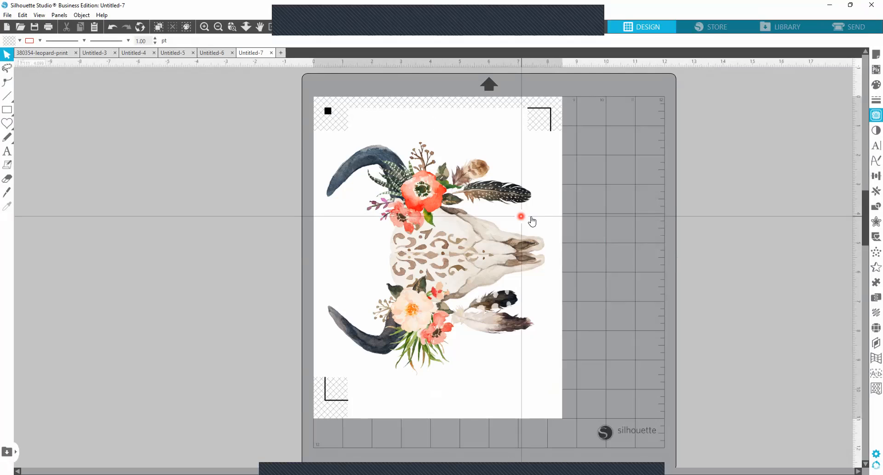
click(549, 222)
mouse_move(606, 227)
mouse_down()
mouse_move(849, 232)
mouse_move(662, 172)
mouse_move(326, 137)
mouse_move(147, 216)
mouse_move(178, 205)
mouse_up()
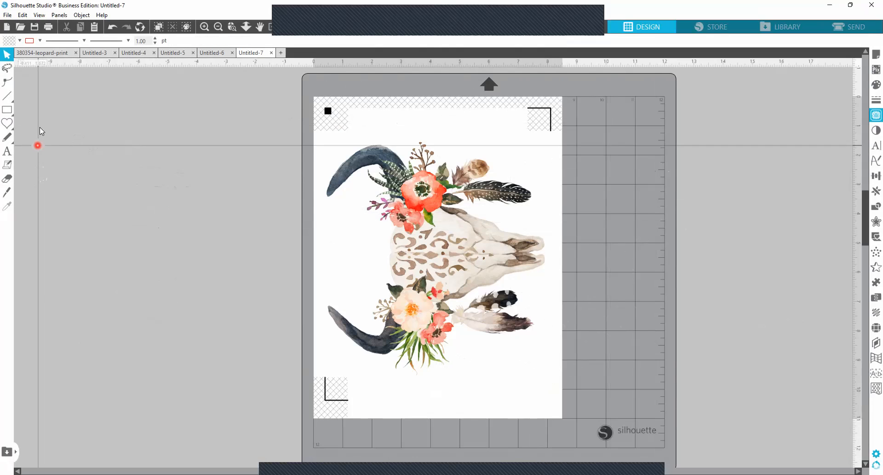
drag(35, 97, 221, 258)
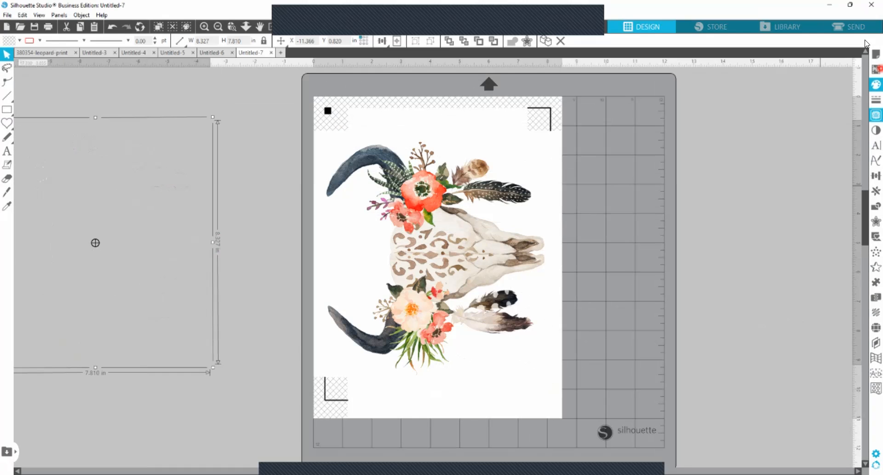
- Review the cut lines before sending and try to move the stray specks between the horns off the page
click(855, 30)
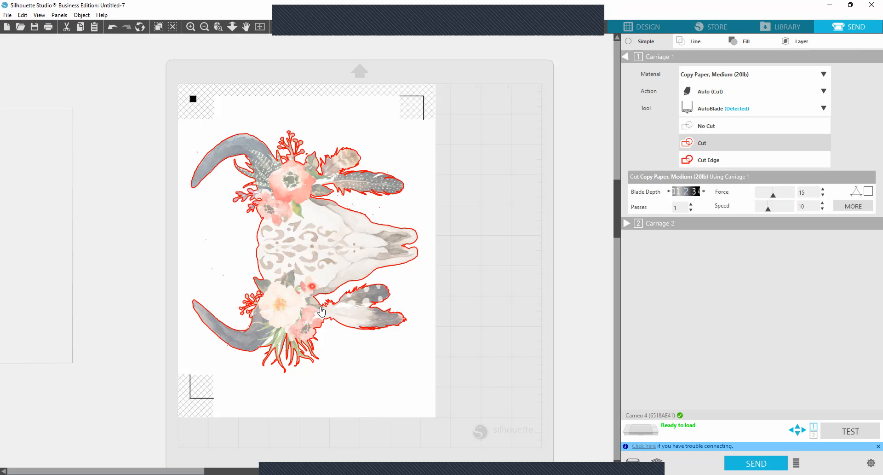
click(675, 28)
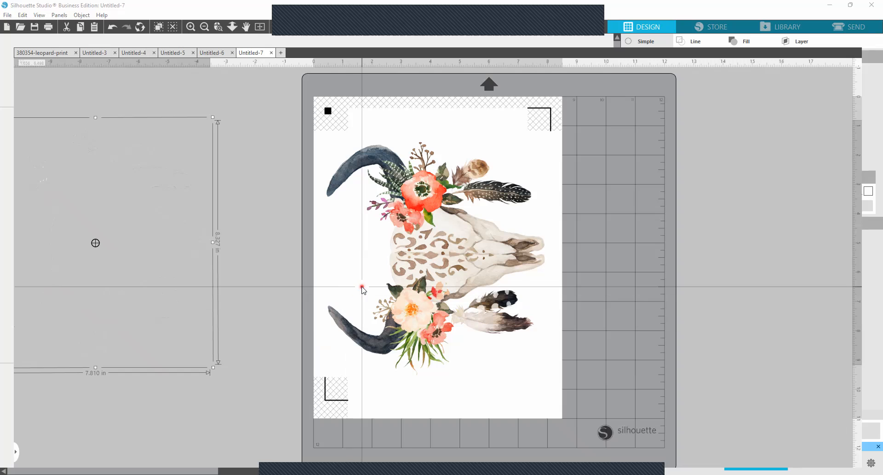
drag(362, 286, 130, 273)
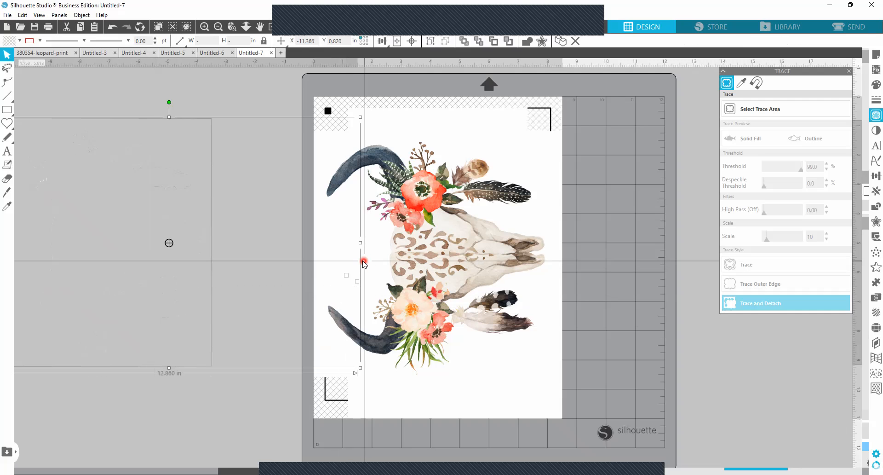
drag(360, 261, 181, 263)
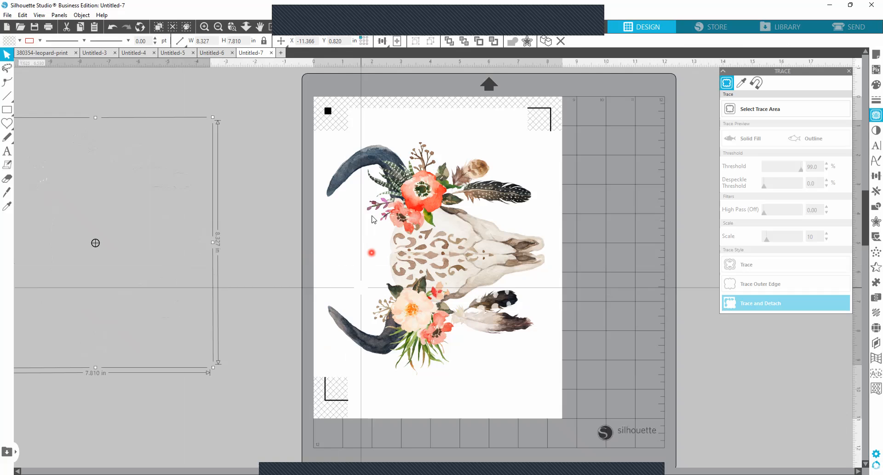
mouse_move(326, 223)
mouse_down()
mouse_move(370, 242)
mouse_move(380, 284)
mouse_up()
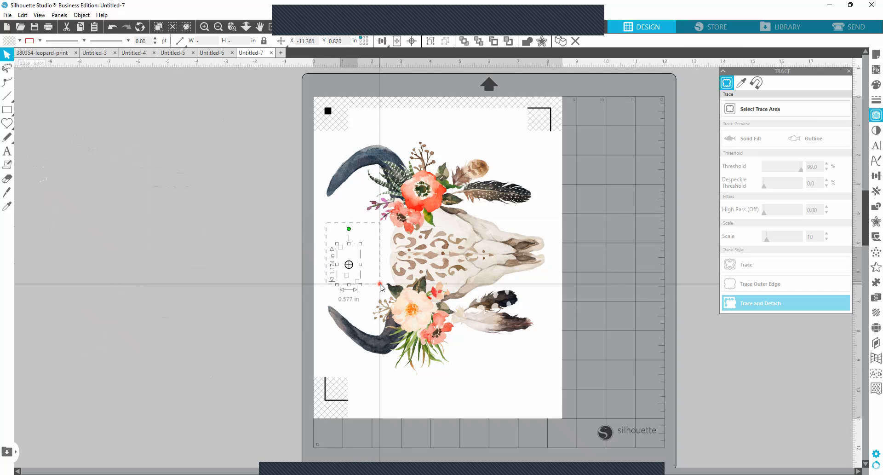
drag(256, 252, 182, 256)
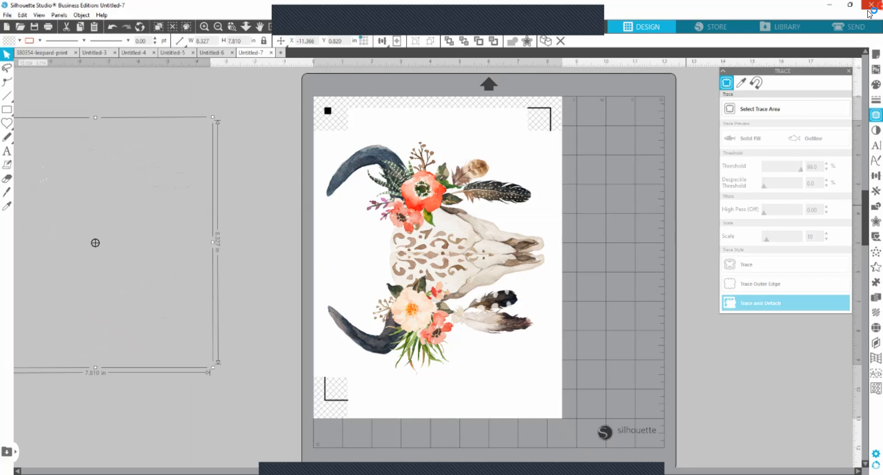
- Return to the cut preview and open the printer setup for the page with its registration marks
click(862, 31)
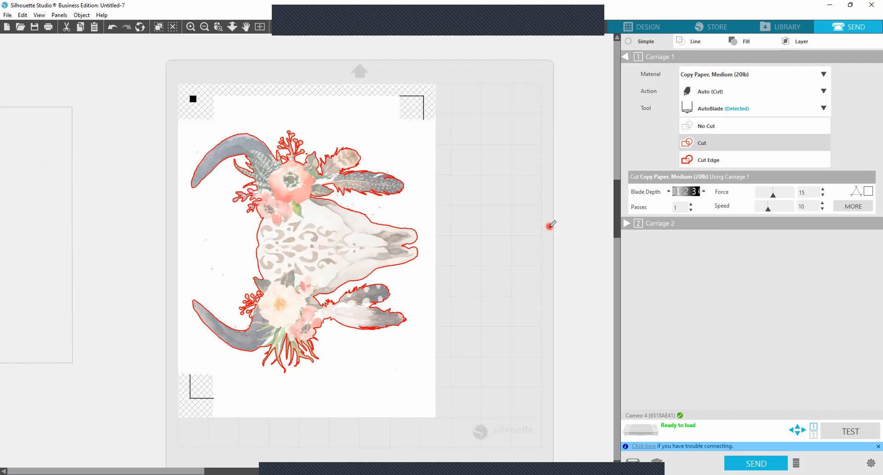
key(ctrl+p)
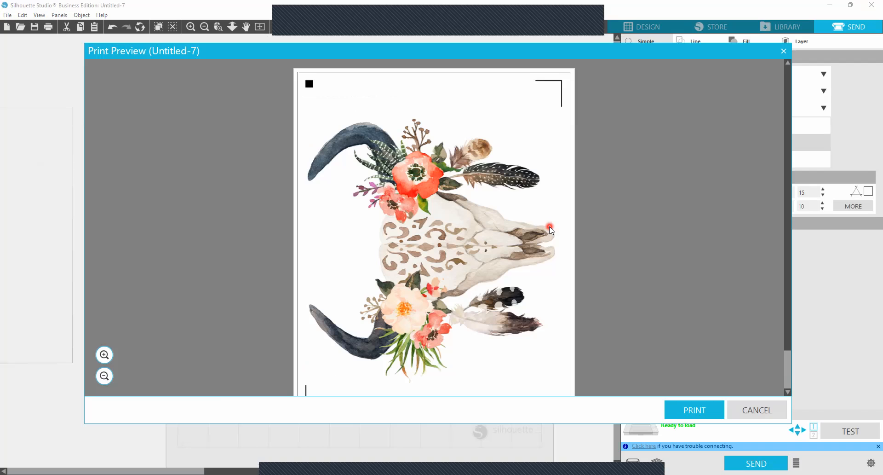
click(707, 413)
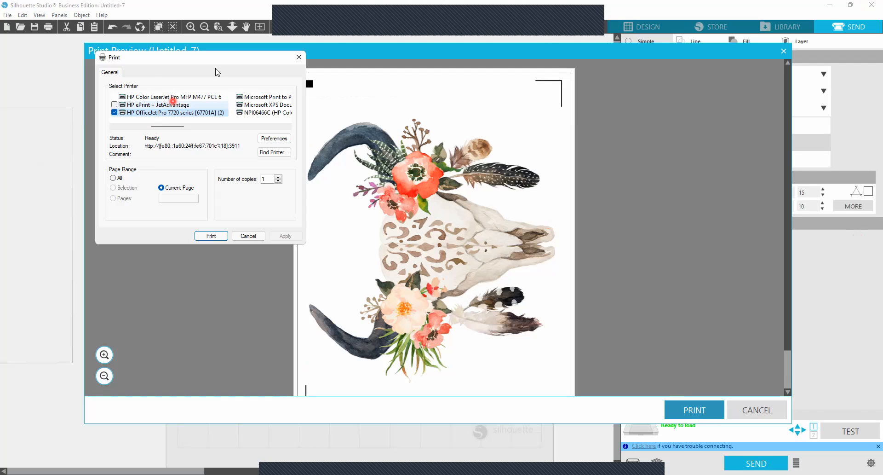
- Set the HP OfficeJet Pro 7720 print quality to Best and print one copy of the current page
click(281, 138)
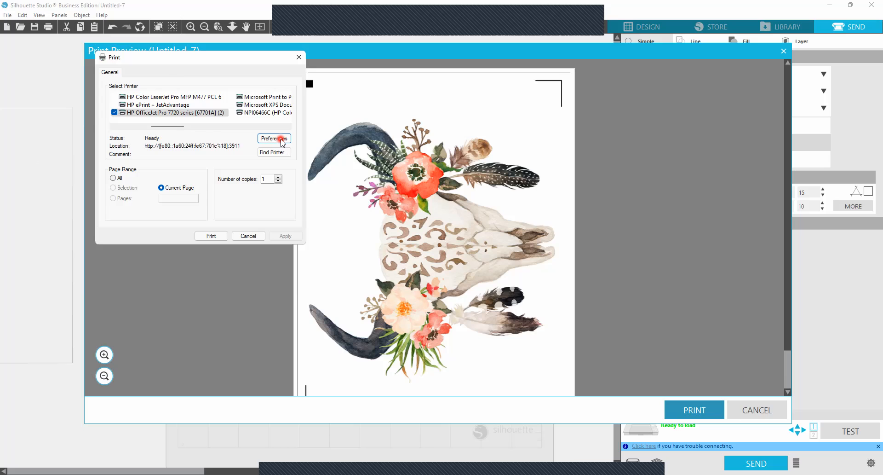
click(112, 22)
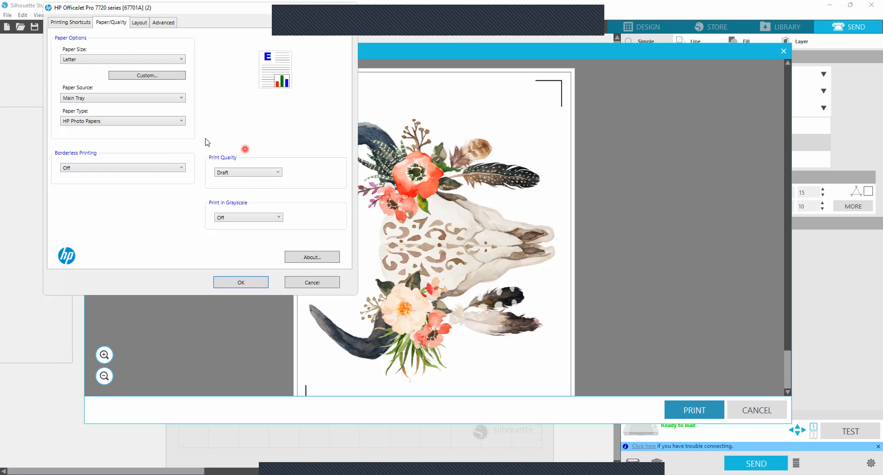
click(282, 174)
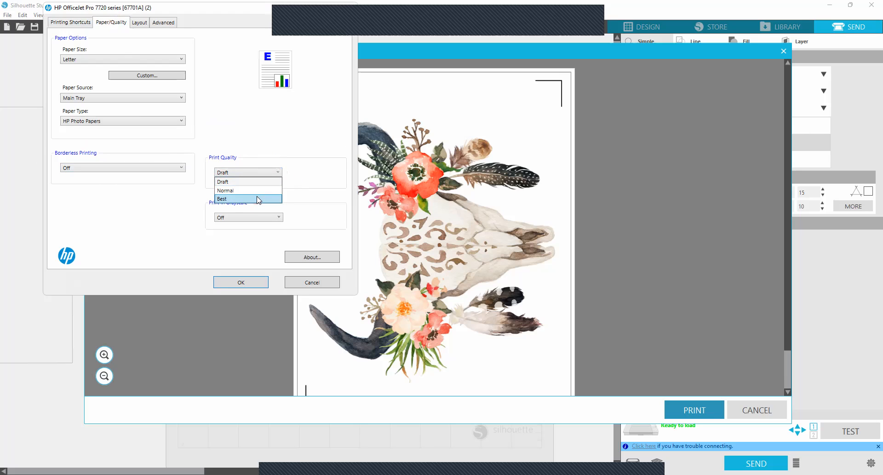
click(256, 198)
click(235, 283)
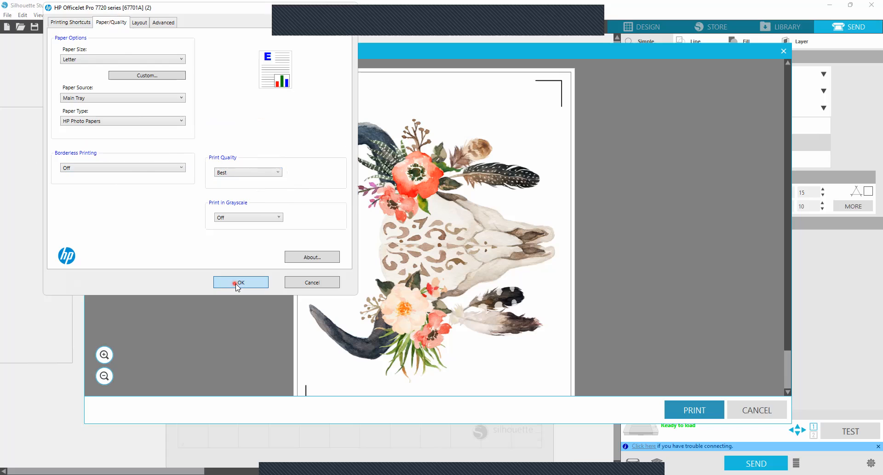
click(284, 236)
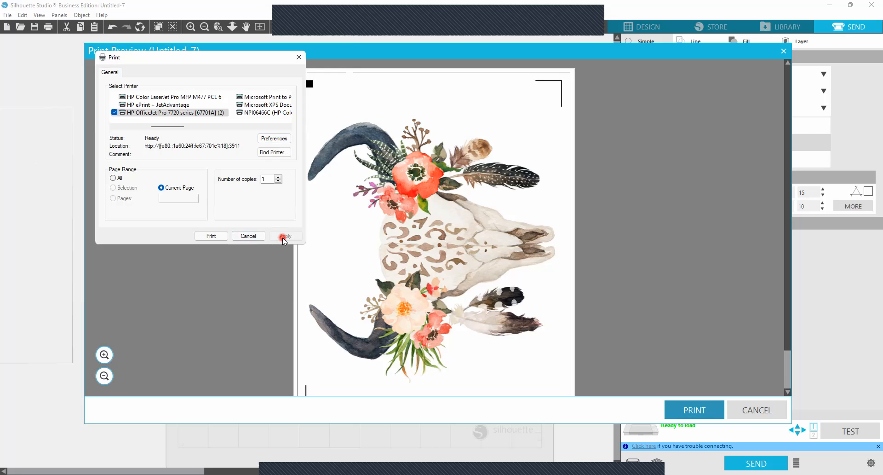
click(210, 238)
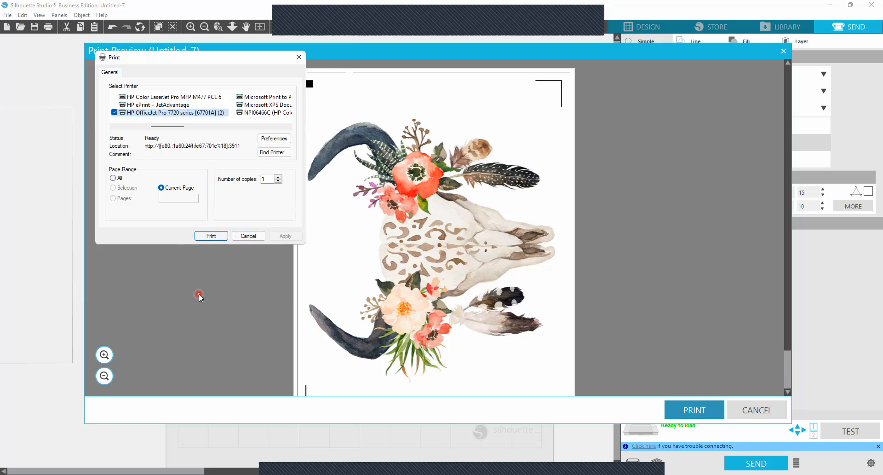